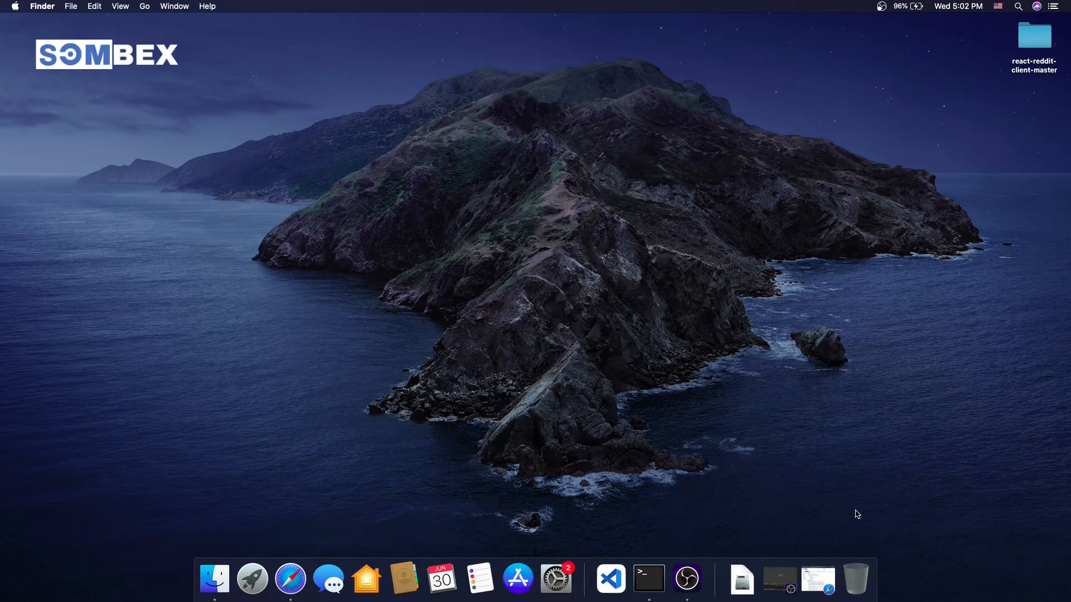
Step: Bring Safari back to the MacPorts install page from the Dock
left_click(818, 579)
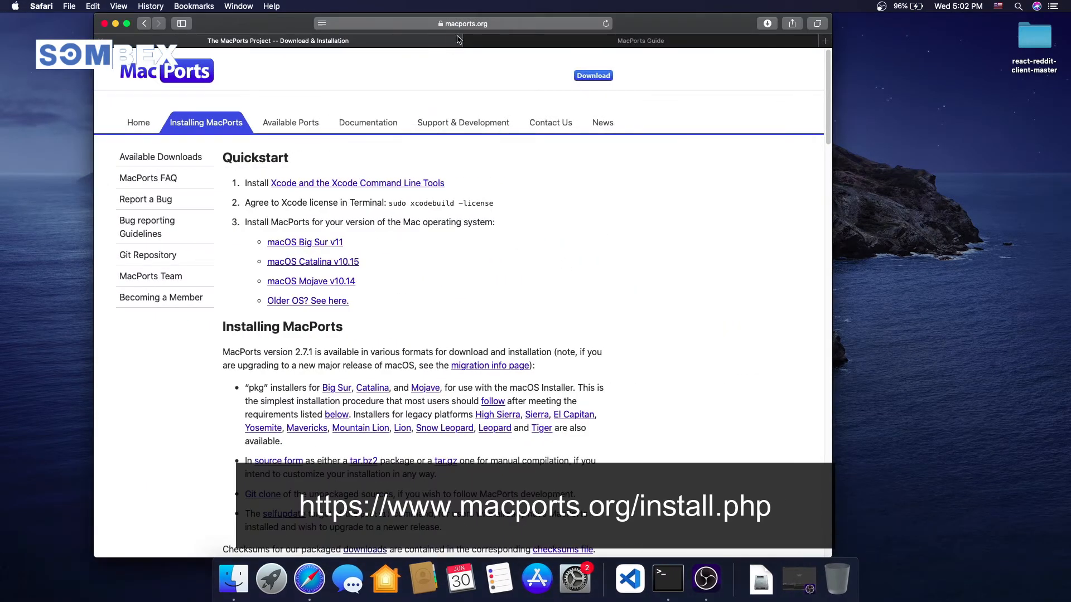
left_click(483, 25)
left_click(723, 255)
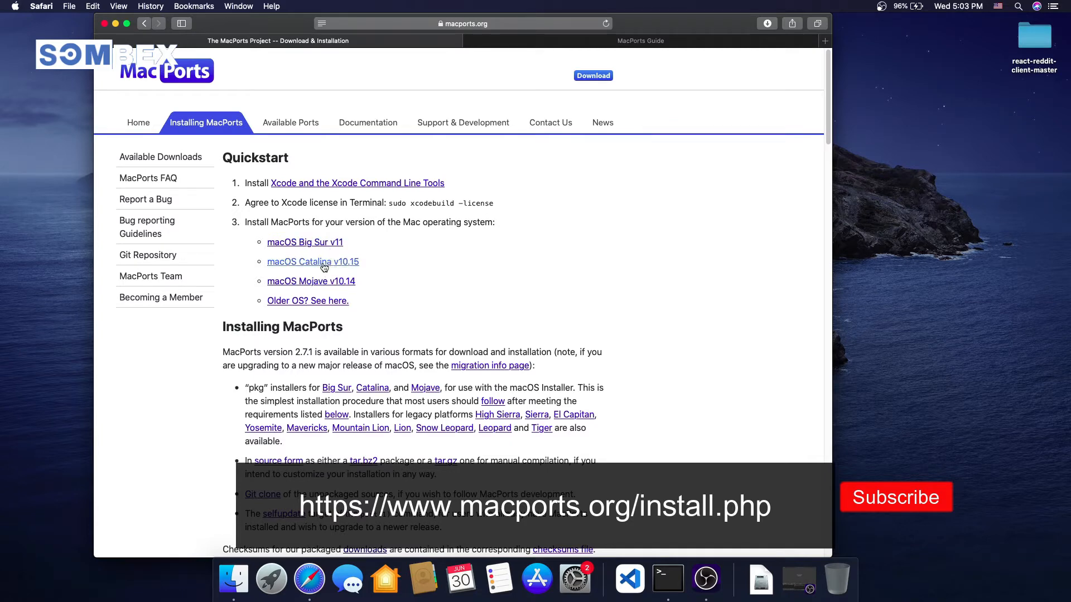
Step: Download the MacPorts 2.7.1 pkg for macOS Catalina v10.15 and show recent downloads
left_click_drag(362, 264, 291, 264)
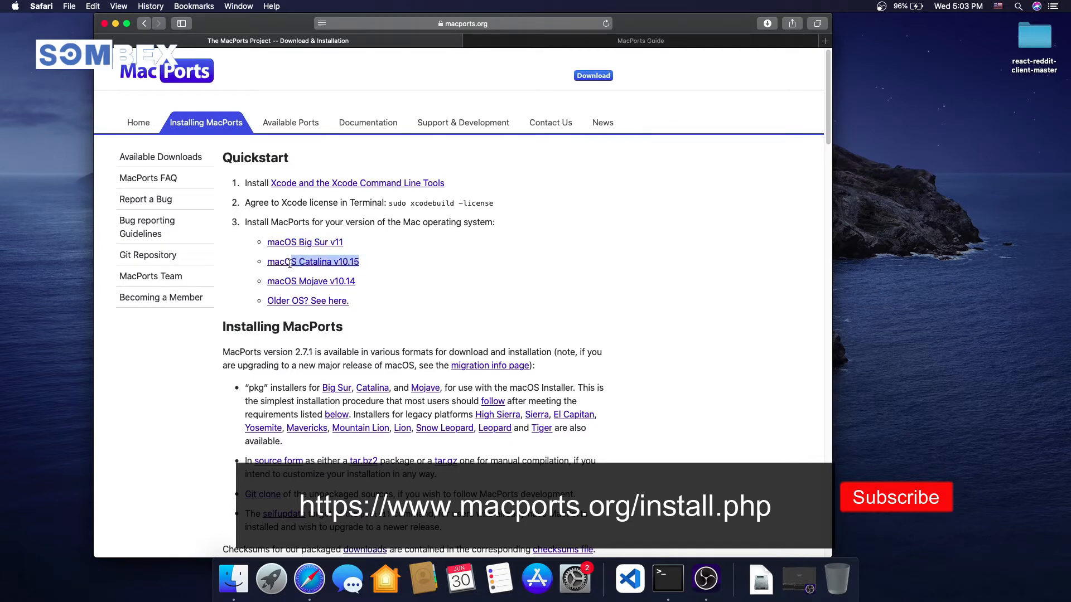
left_click(316, 267)
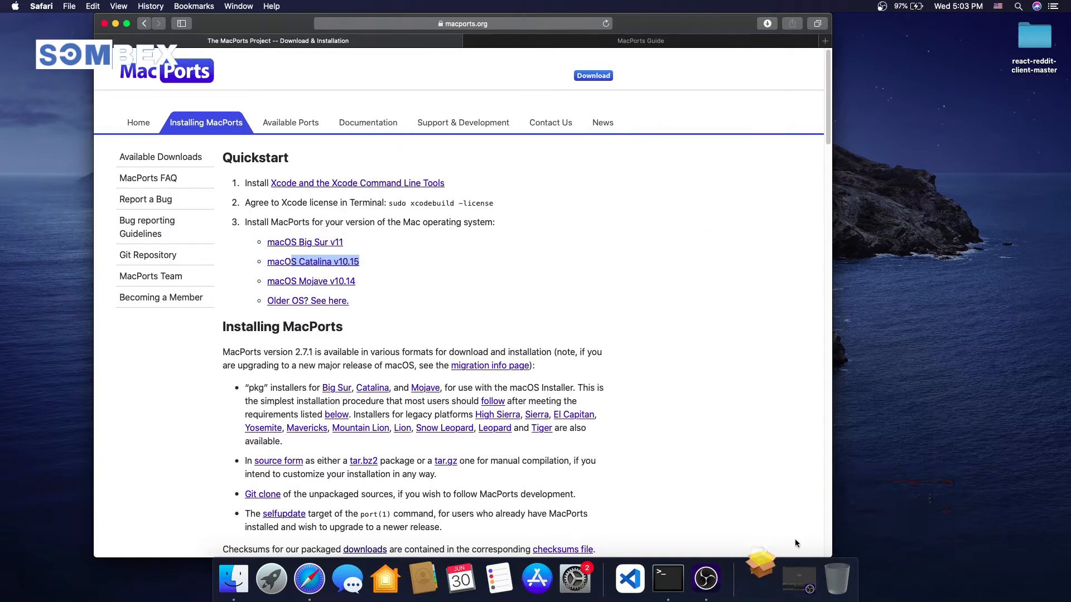
left_click(761, 577)
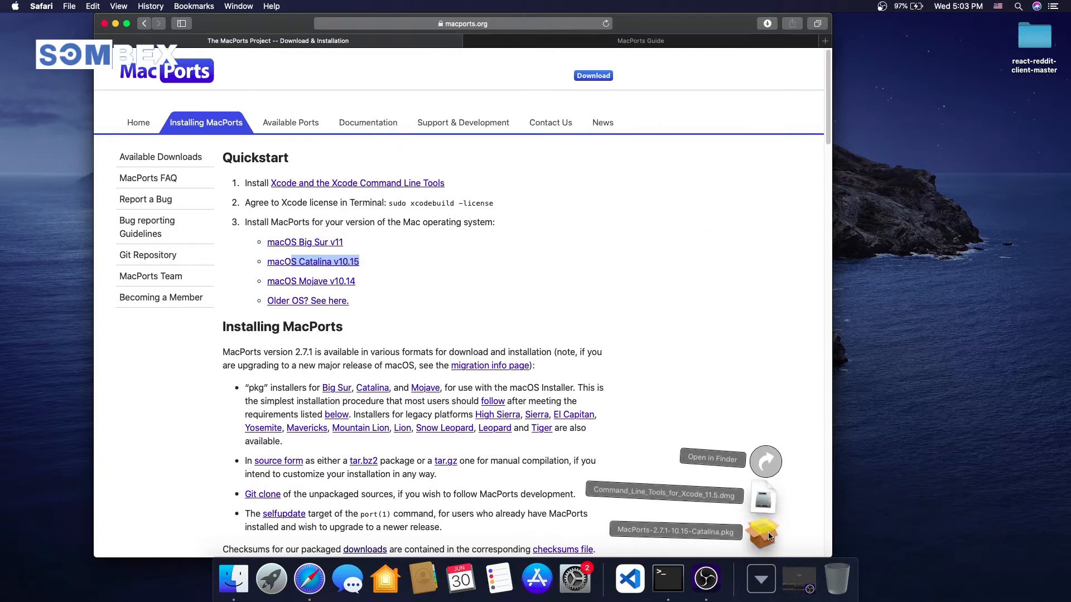
Step: Launch the MacPorts installer, accept the license and keep the Untitled disk as destination
left_click(763, 532)
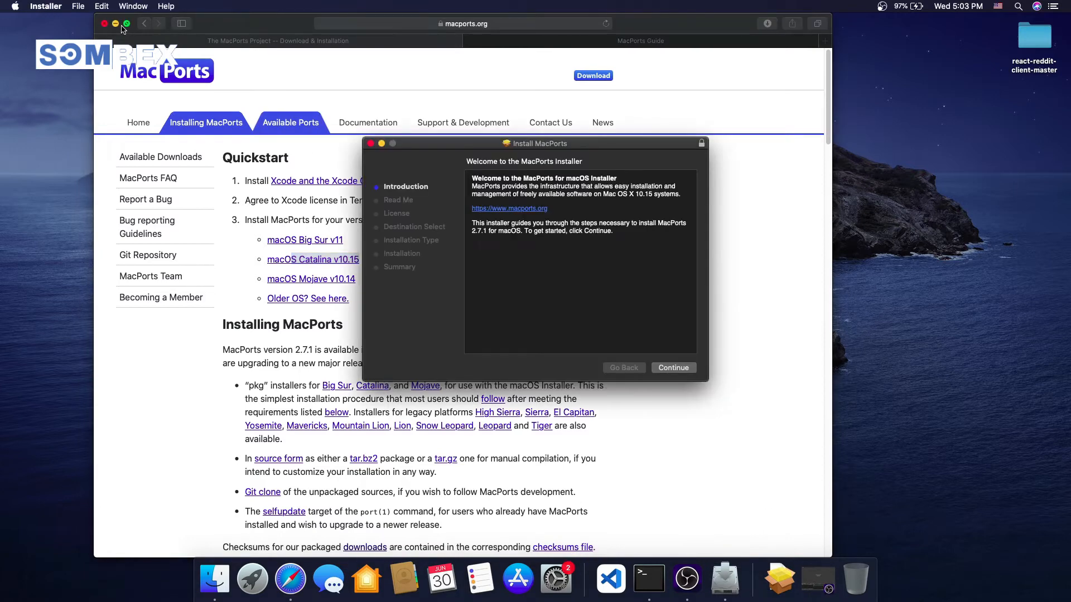
left_click(116, 23)
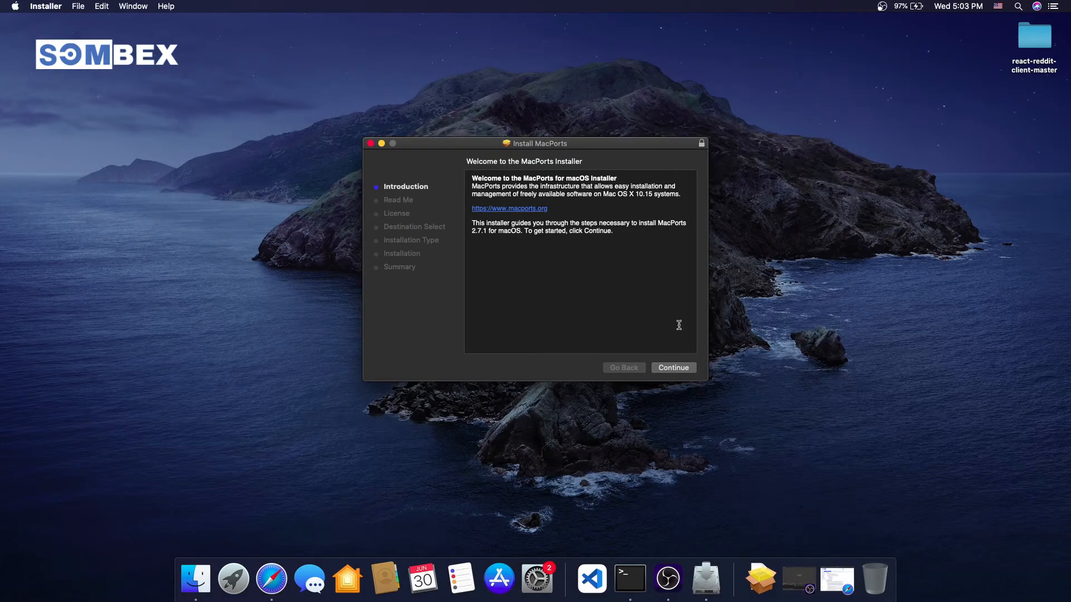
left_click(678, 366)
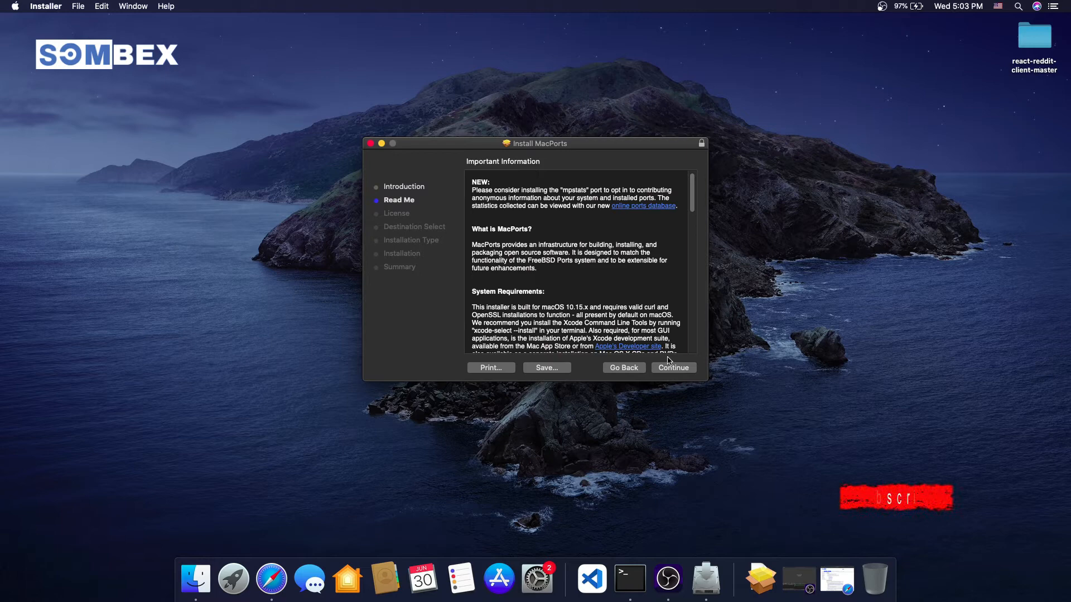
left_click(672, 367)
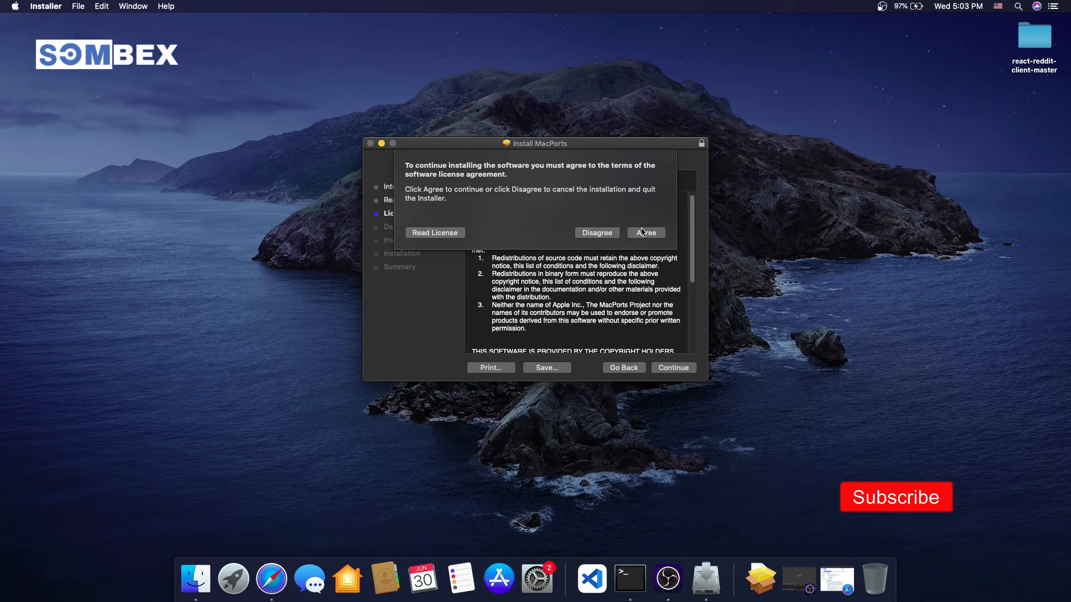
left_click(643, 234)
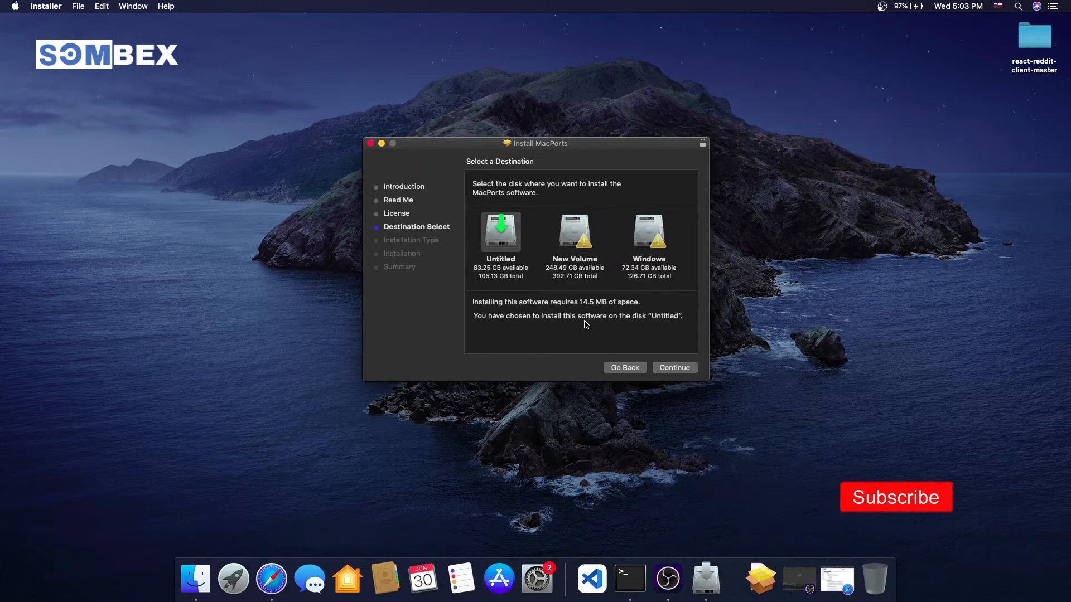
left_click(691, 369)
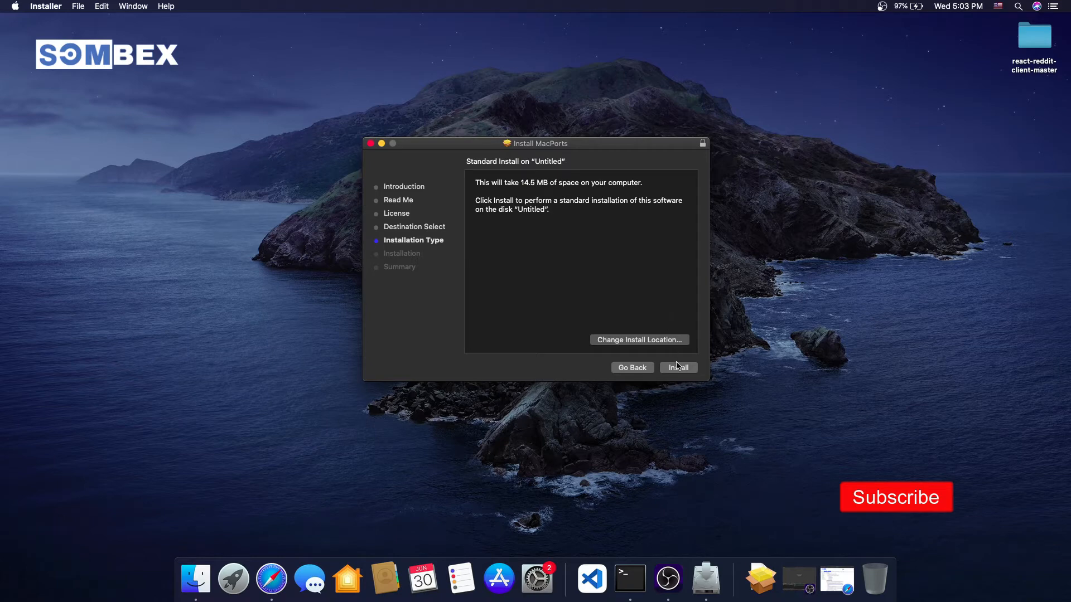
Step: Run the standard MacPorts installation with the admin password until it completes
left_click(677, 367)
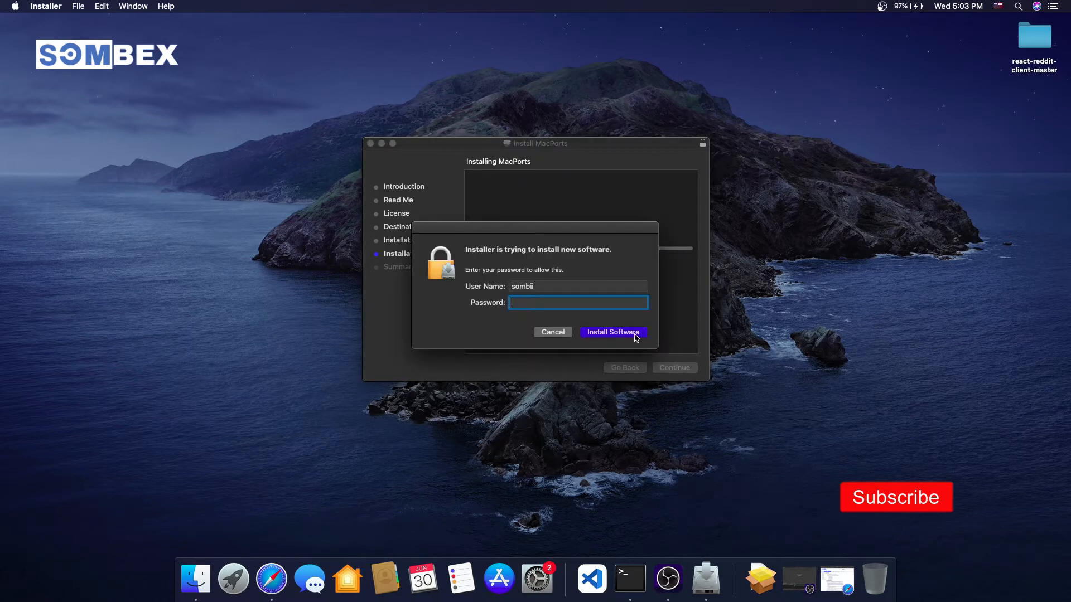
type("********")
key("Return")
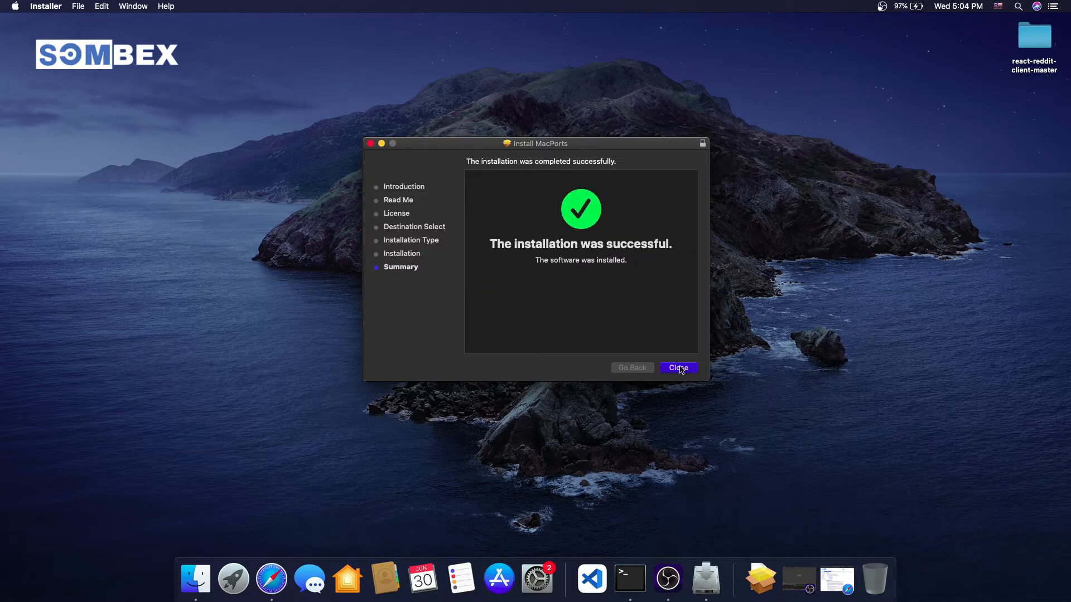
left_click(678, 368)
Step: Quit the installer and get a Terminal window centred on screen
left_click(542, 208)
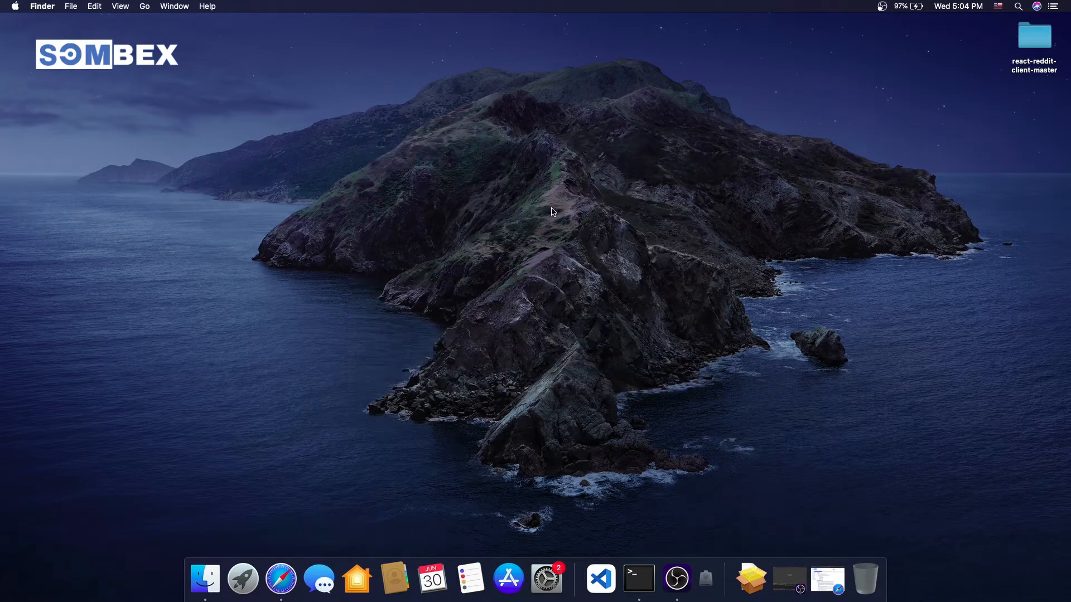
left_click(649, 577)
left_click_drag(135, 67, 440, 127)
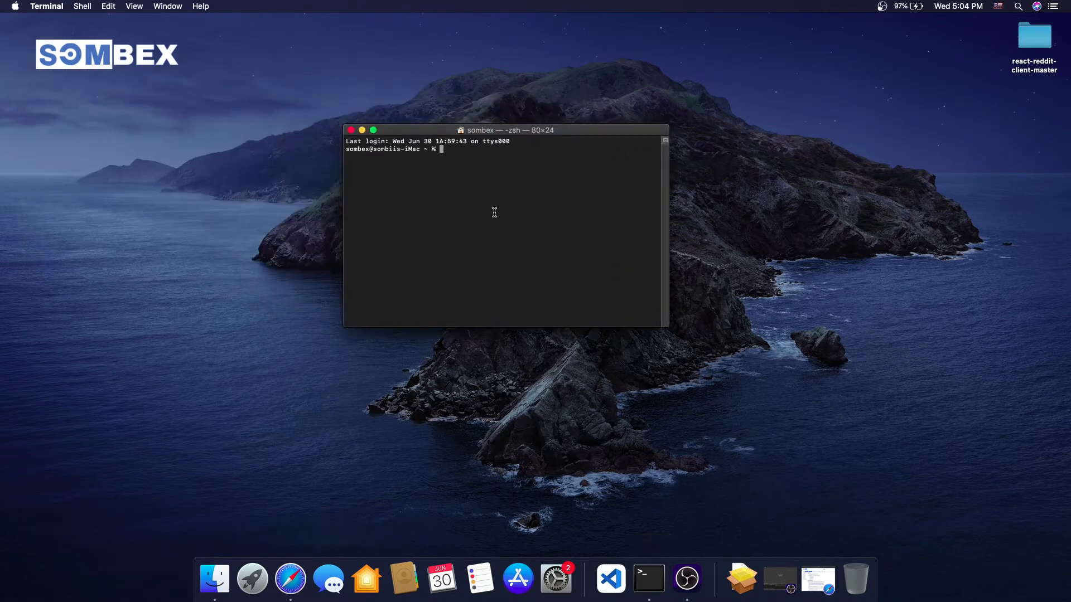
type("sud")
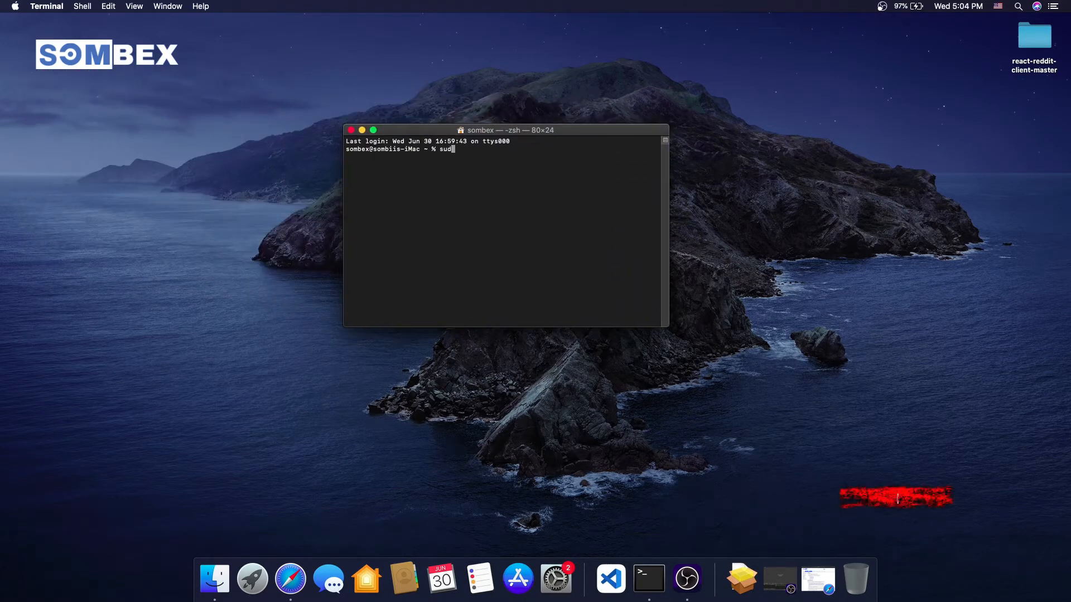
type("o port ")
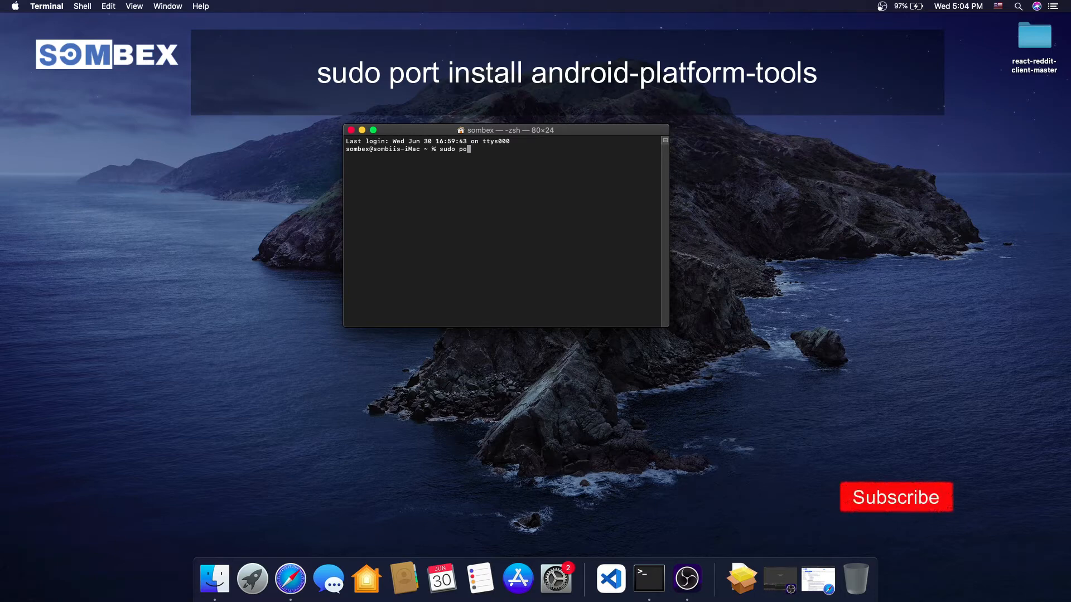
type("install ")
type("and")
type("roid-plat")
type("form-")
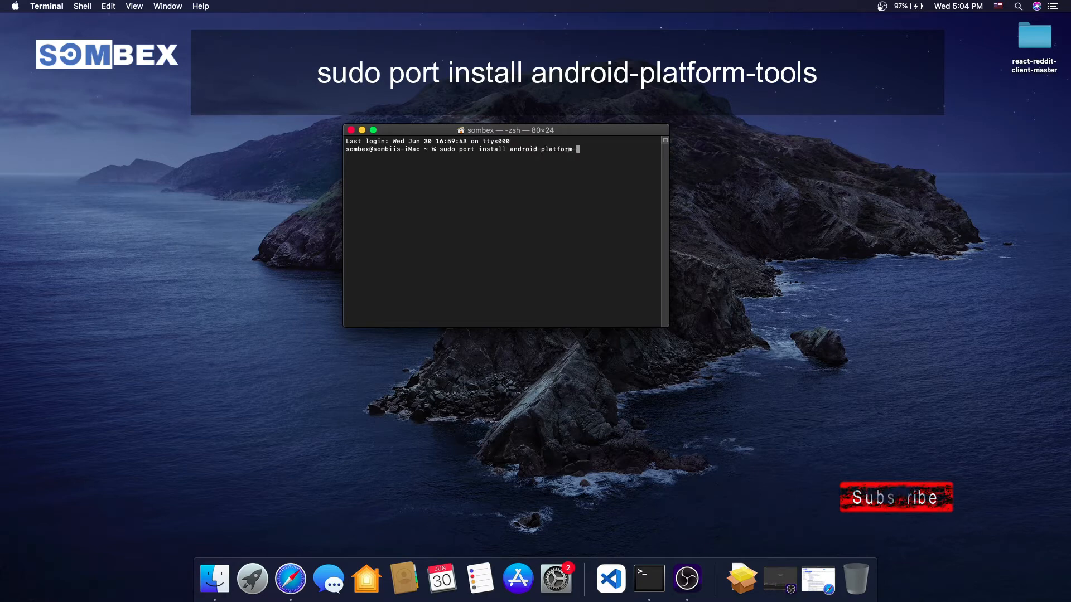
type("tools")
Step: Run 'sudo port install android-platform-tools' with the administrator password
key("Return")
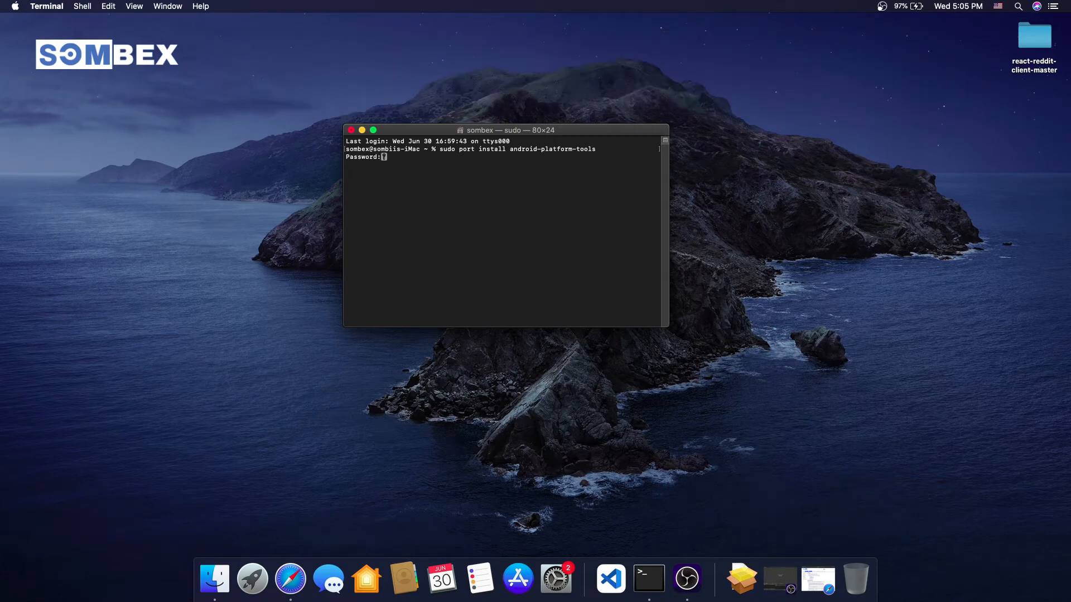
key("Return")
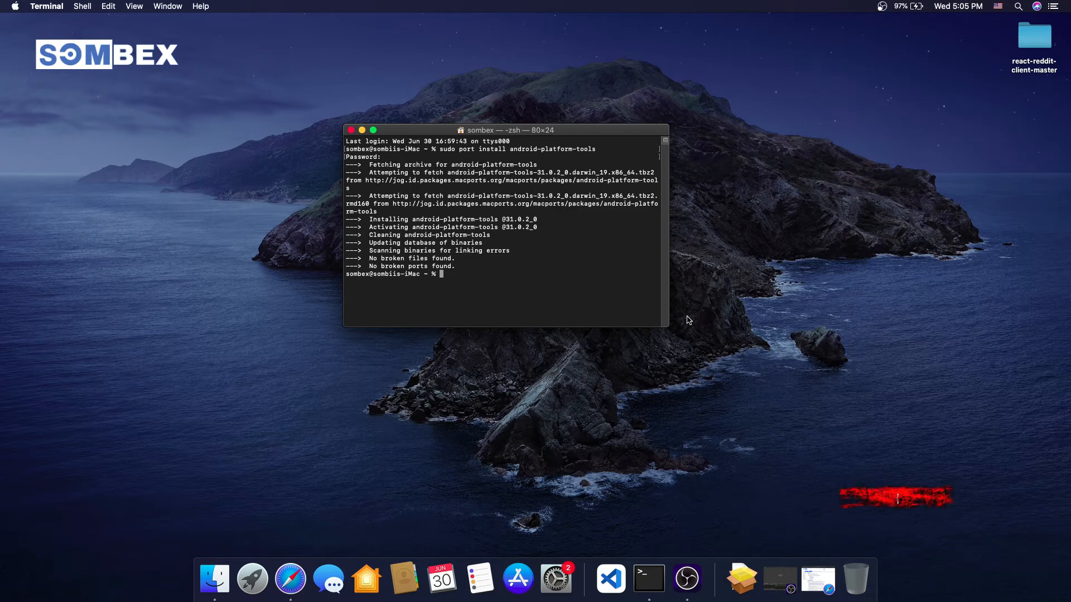
Step: Review the final install result lines and clear the install output from the window
left_click_drag(446, 269, 556, 290)
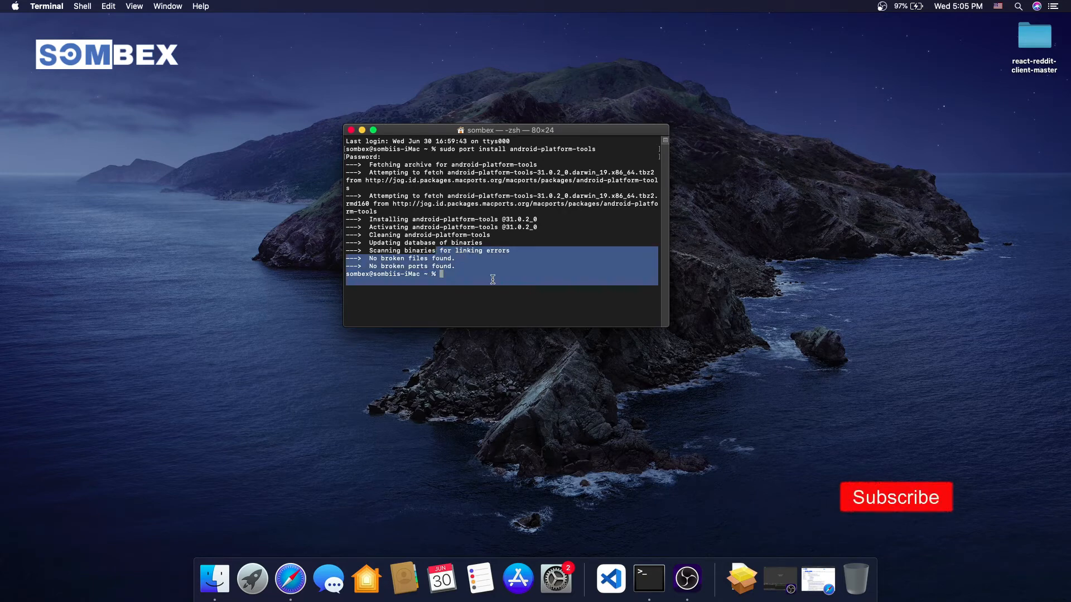
left_click(555, 306)
key("super+l")
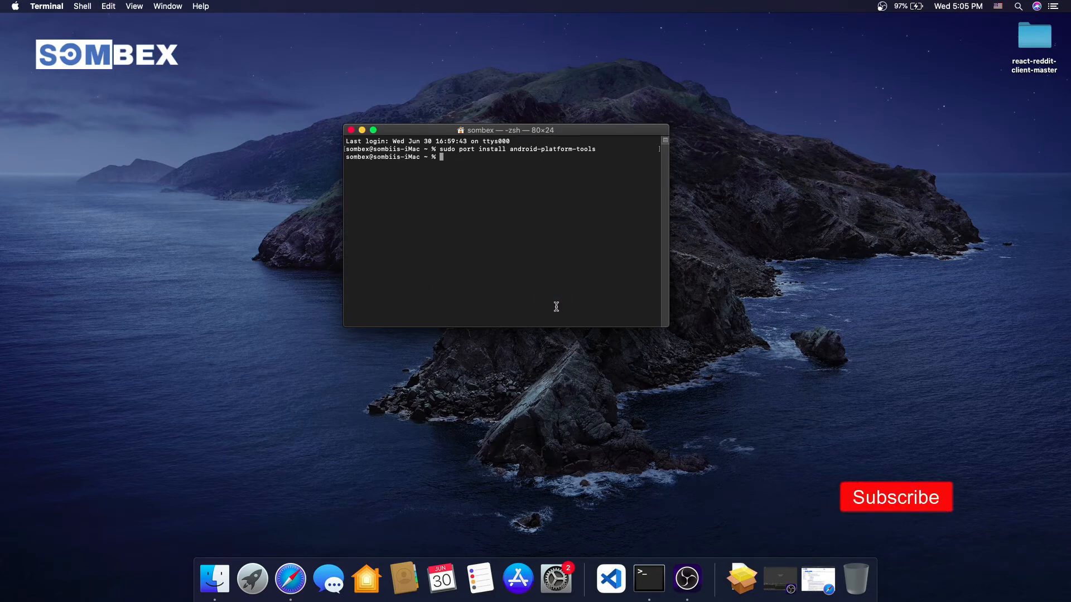
type("adb devices")
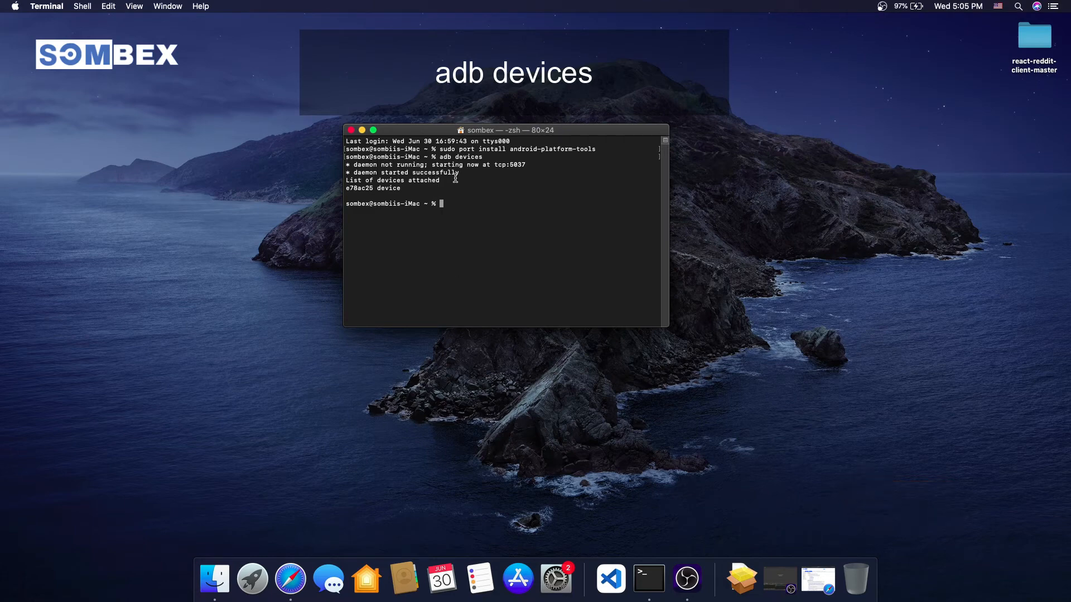
Step: Run 'adb devices' listing device e78ac25 and enlarge the terminal text
left_click_drag(449, 179, 334, 168)
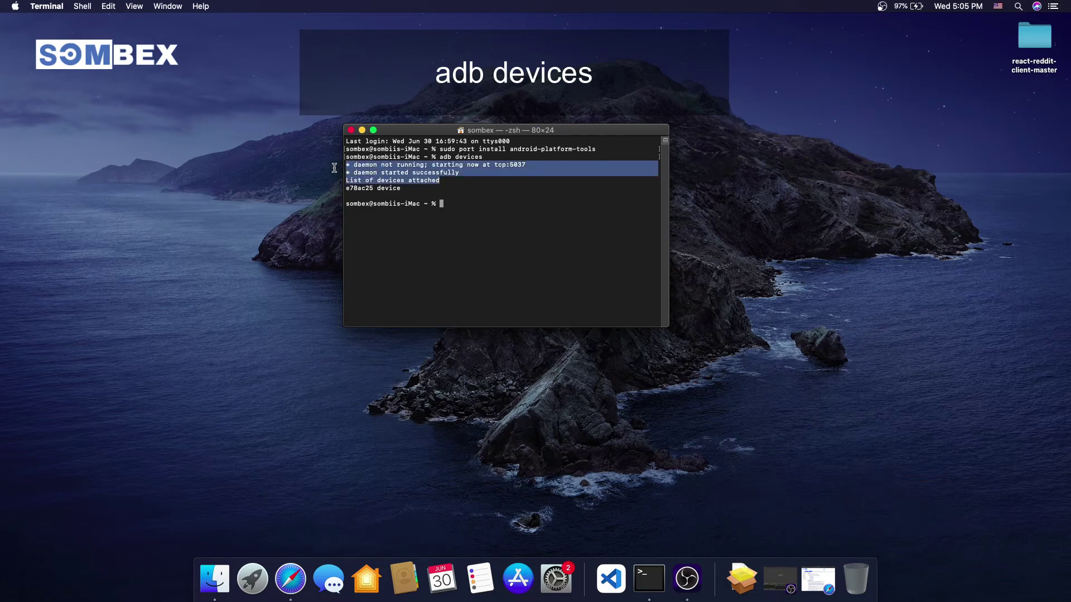
left_click(456, 185)
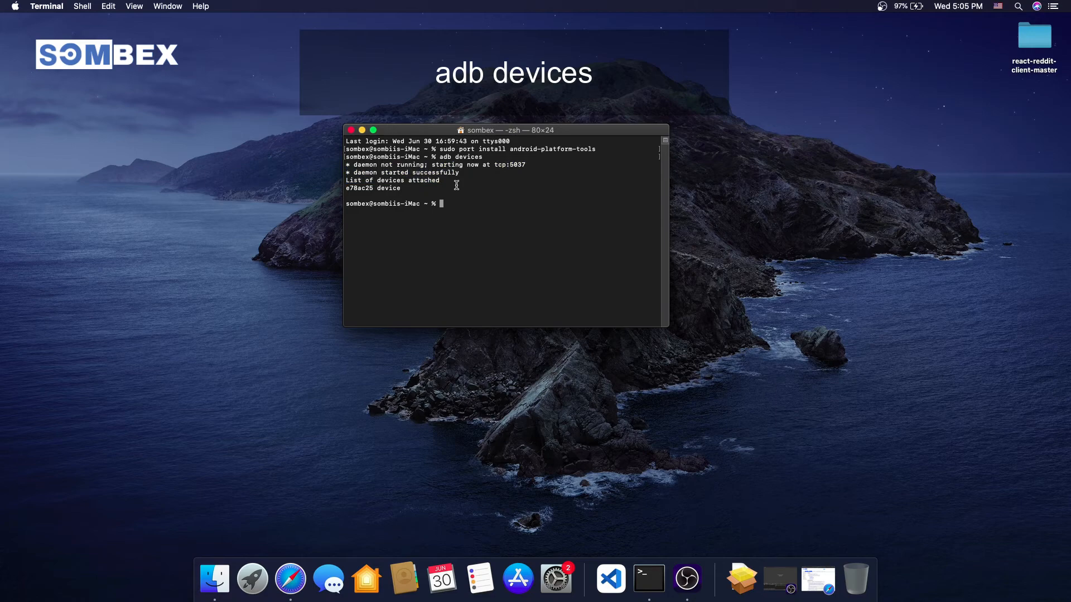
key("super+plus")
key("super+plus")
key("super+plus")
key("super+plus")
key("super+plus")
key("super+plus")
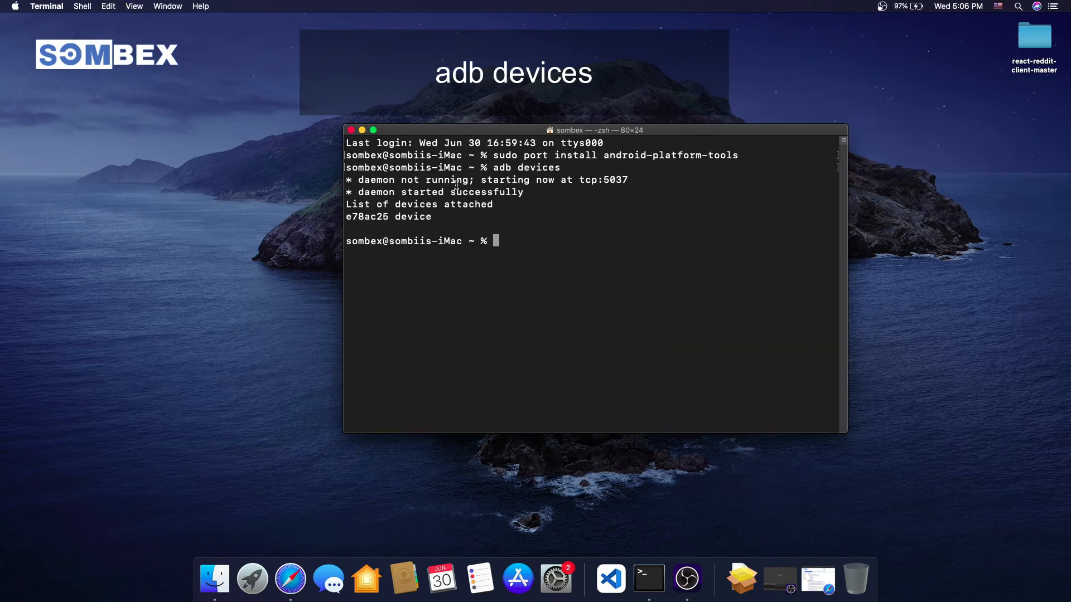
Step: Rerun 'adb devices' and try 'adb -v' for the version
key("Up")
key("Return")
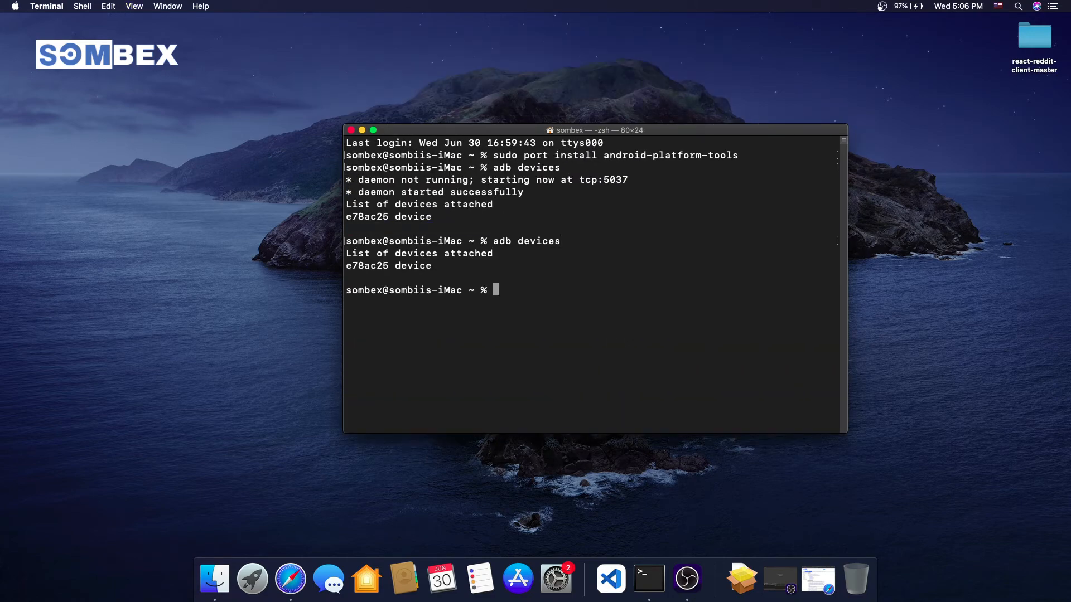
type("adv")
key("BackSpace")
key("BackSpace")
type("b -")
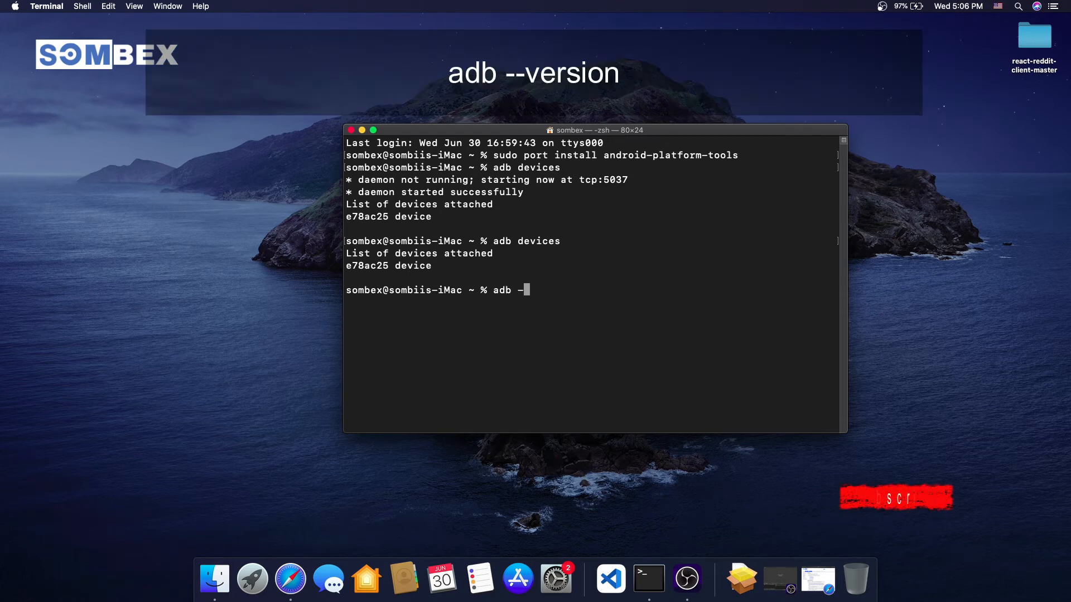
type("v")
key("Return")
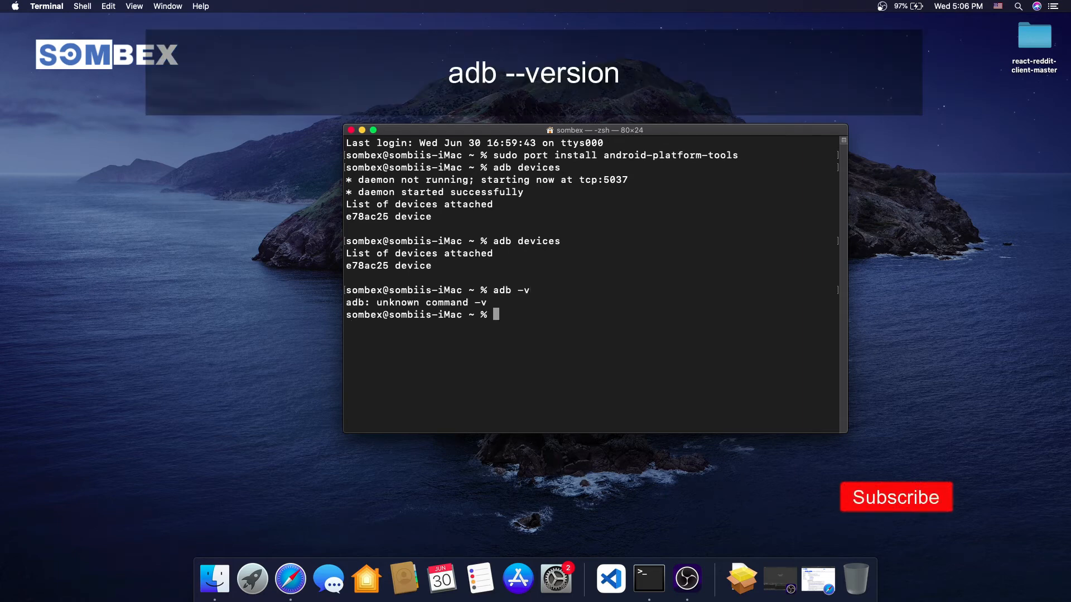
Step: Run 'adb --version' showing Android Debug Bridge 1.0.41 at /opt/local/bin/adb
key("Up")
key("Left")
type("-")
key("Right")
type("ersion")
key("Return")
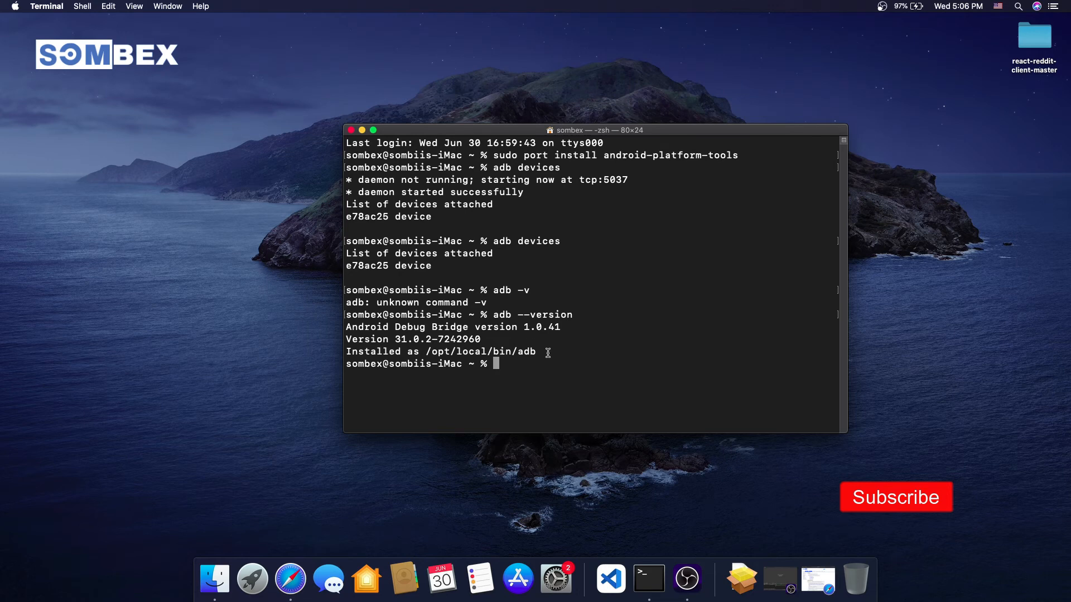
left_click_drag(545, 352, 348, 324)
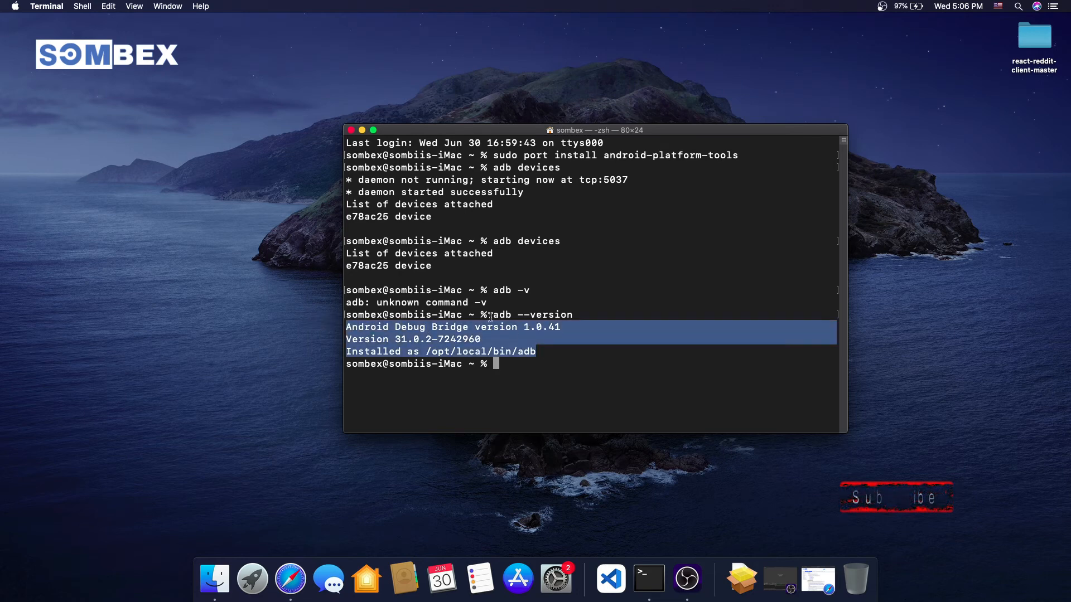